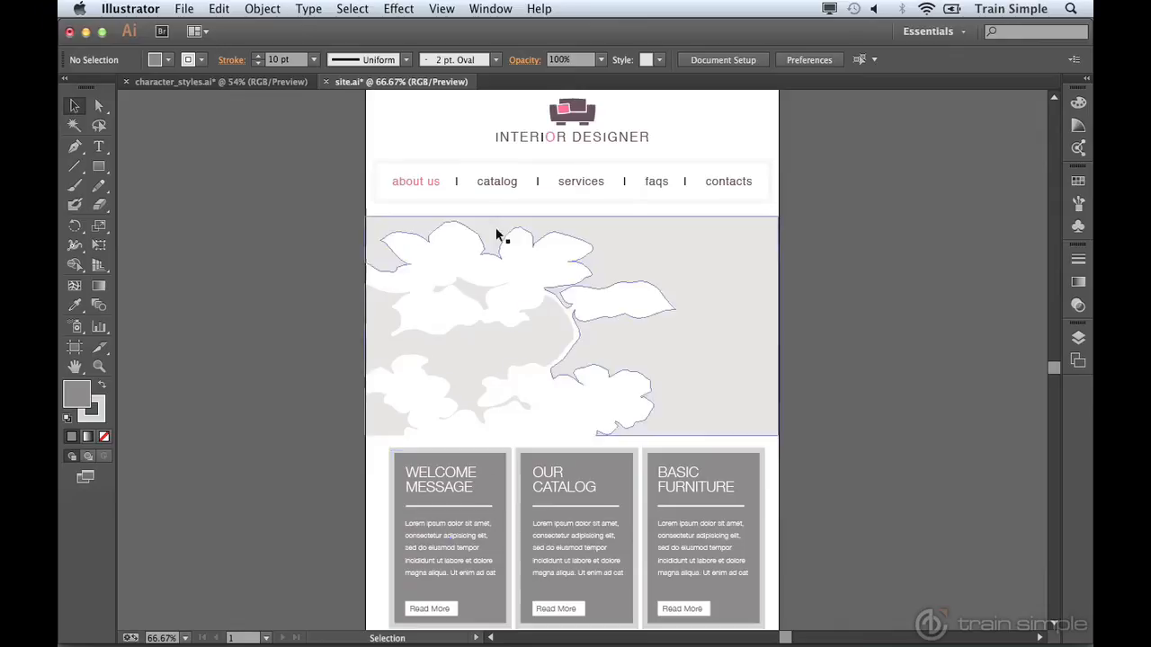
# Show the CSS properties of the gray box behind the Basic Furniture text
pyautogui.click(486, 10)
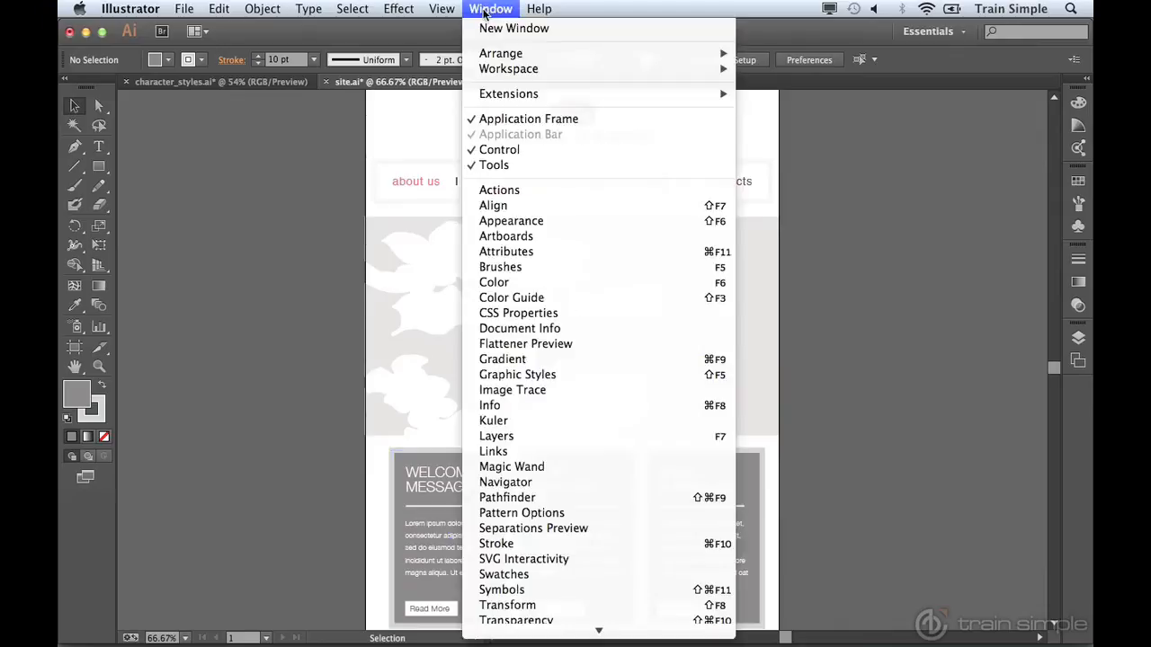
pyautogui.click(501, 314)
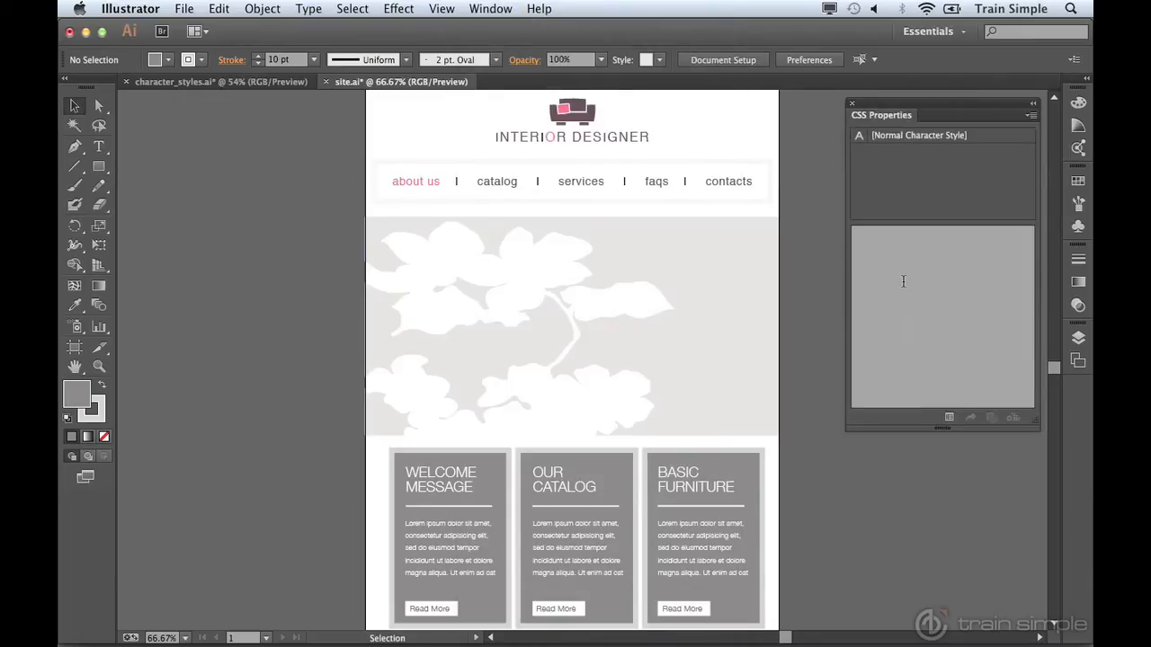
pyautogui.click(756, 460)
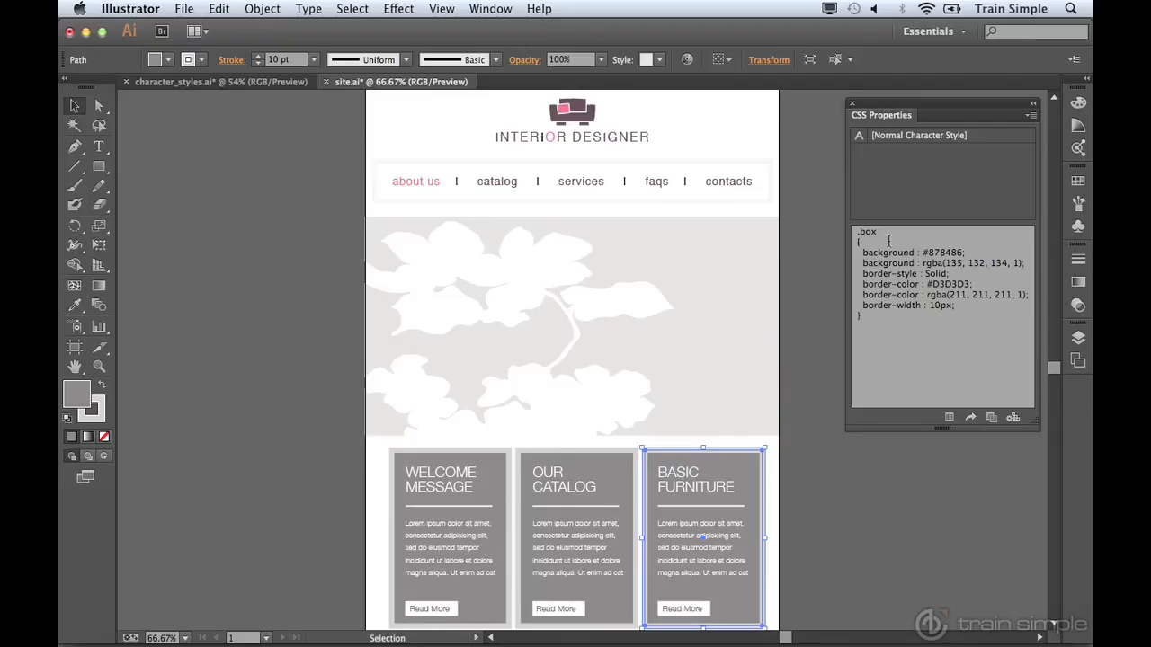
# Check the name of the selected Basic Furniture box in the layer list
pyautogui.click(1071, 340)
pyautogui.moveTo(1049, 367); pyautogui.dragTo(1046, 426)
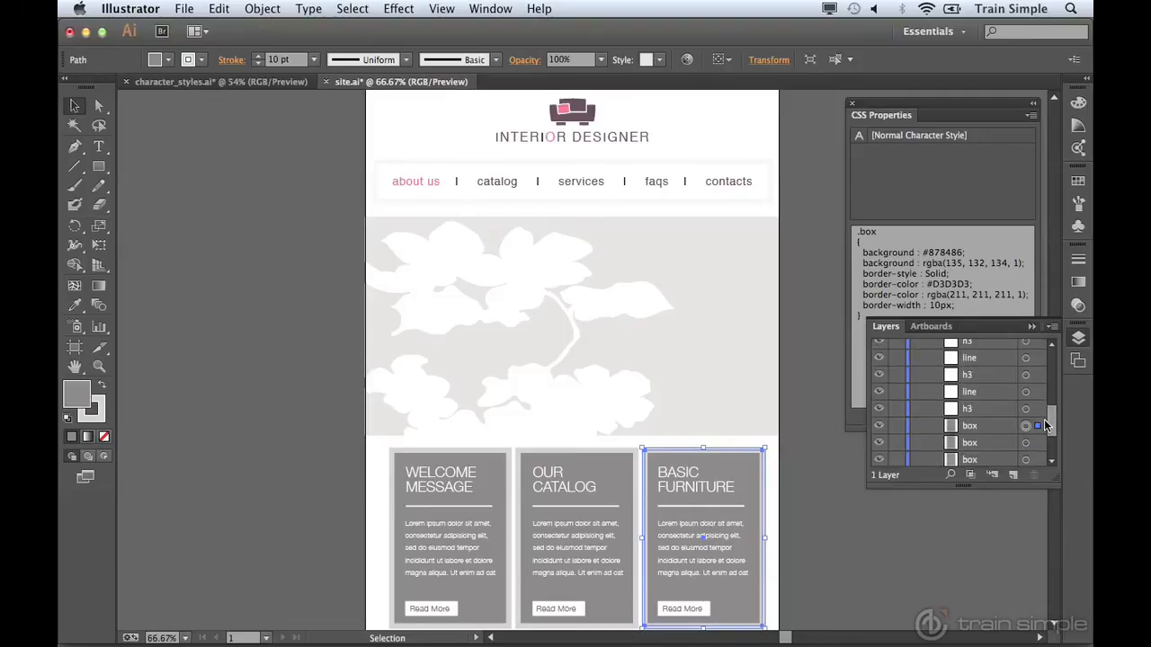
pyautogui.click(1079, 339)
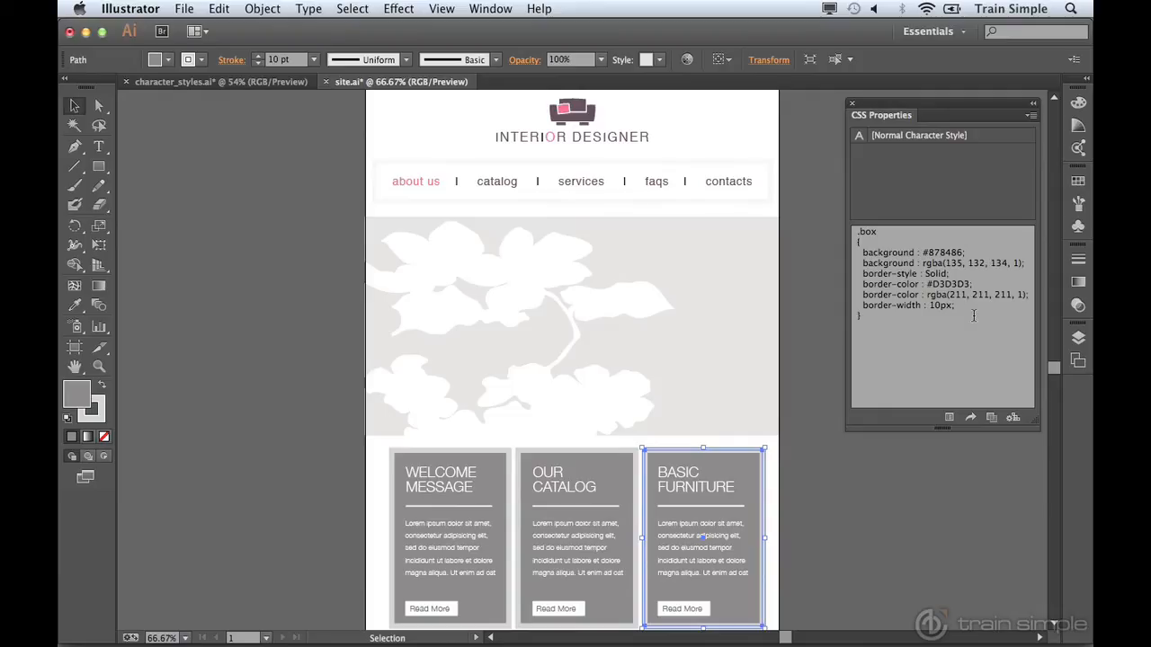
# Turn on Include Dimensions in the CSS export options
pyautogui.click(1030, 117)
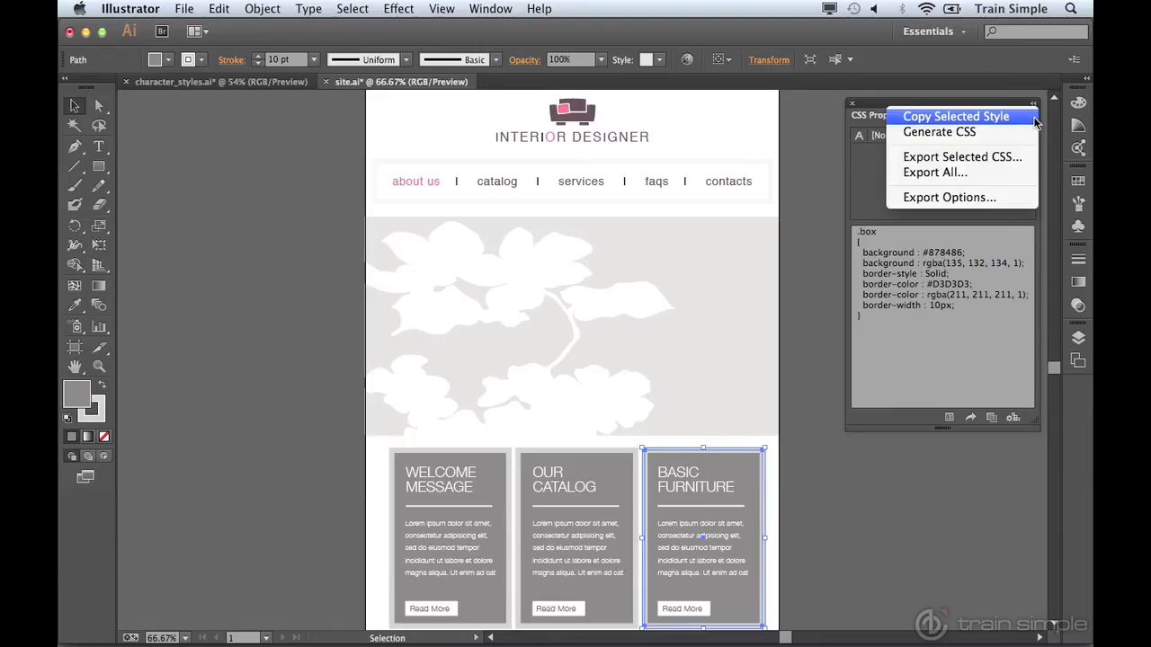
pyautogui.click(944, 198)
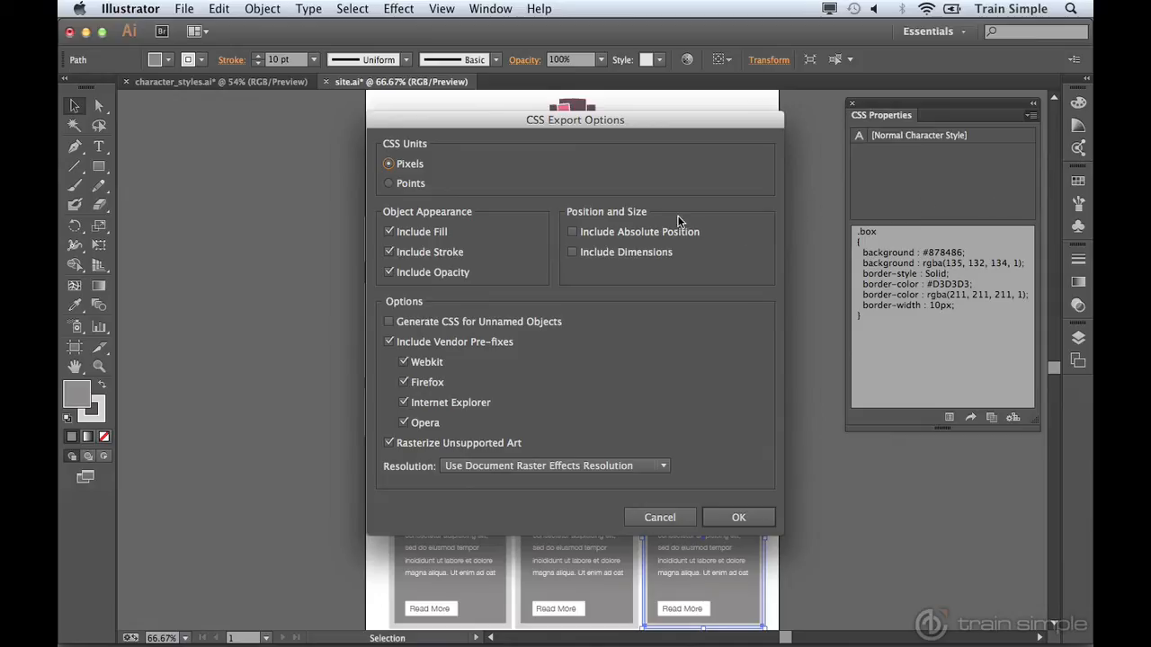
pyautogui.click(573, 253)
pyautogui.click(717, 515)
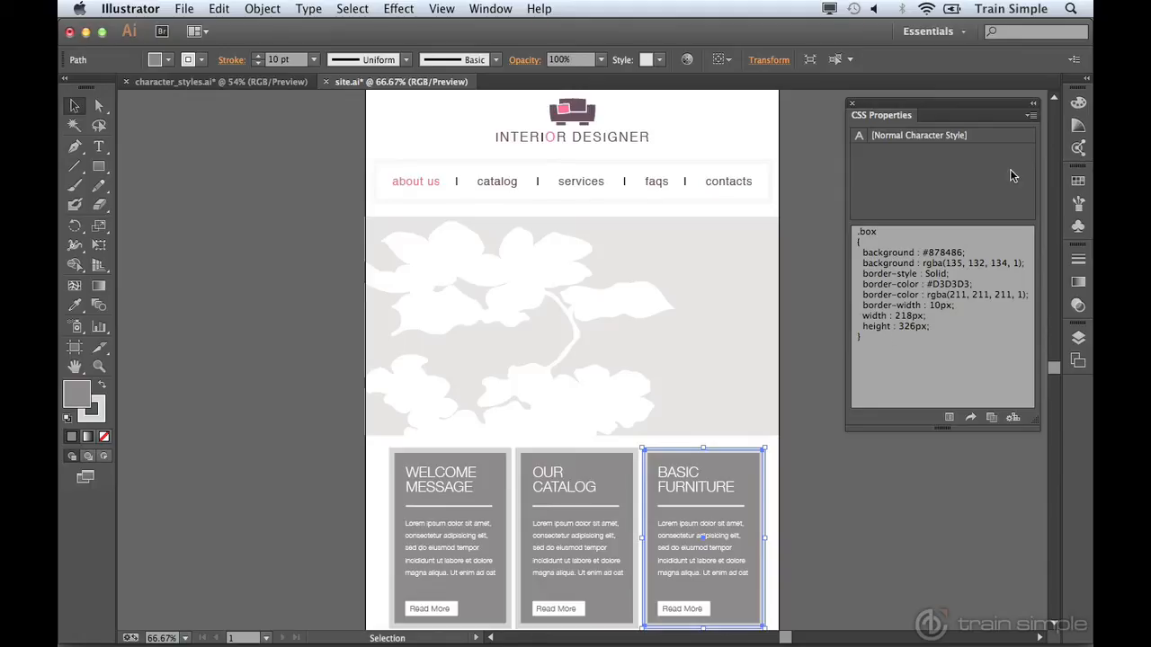
# Review the CSS export commands and select the entire generated .box rule for copying
pyautogui.click(1032, 116)
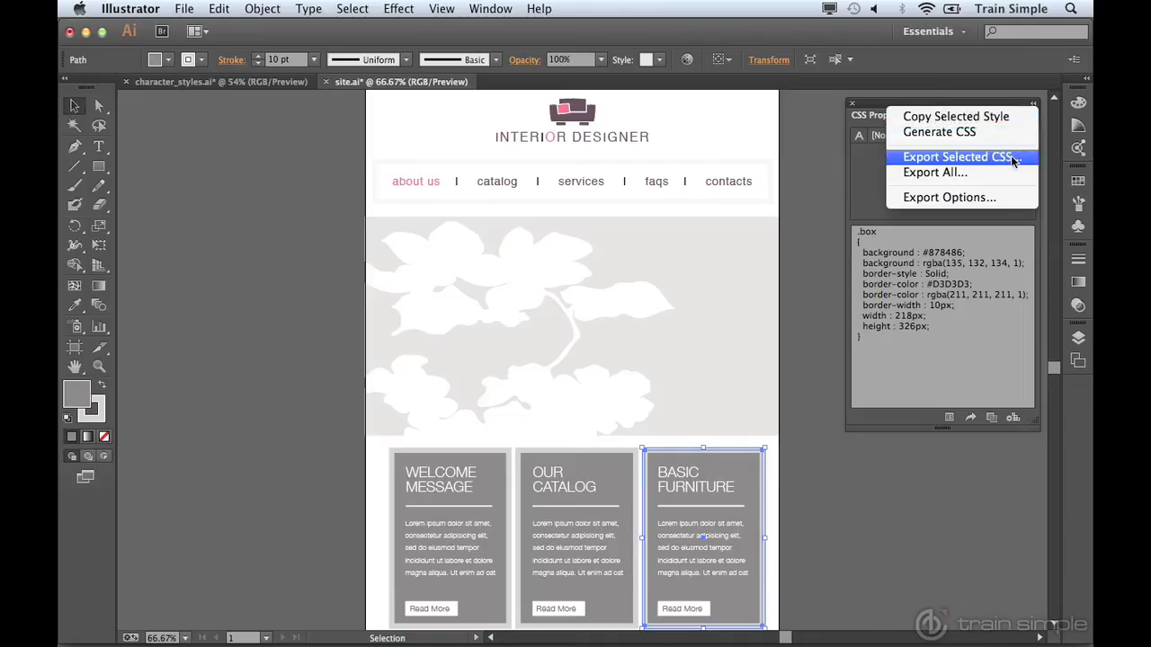
pyautogui.click(1012, 158)
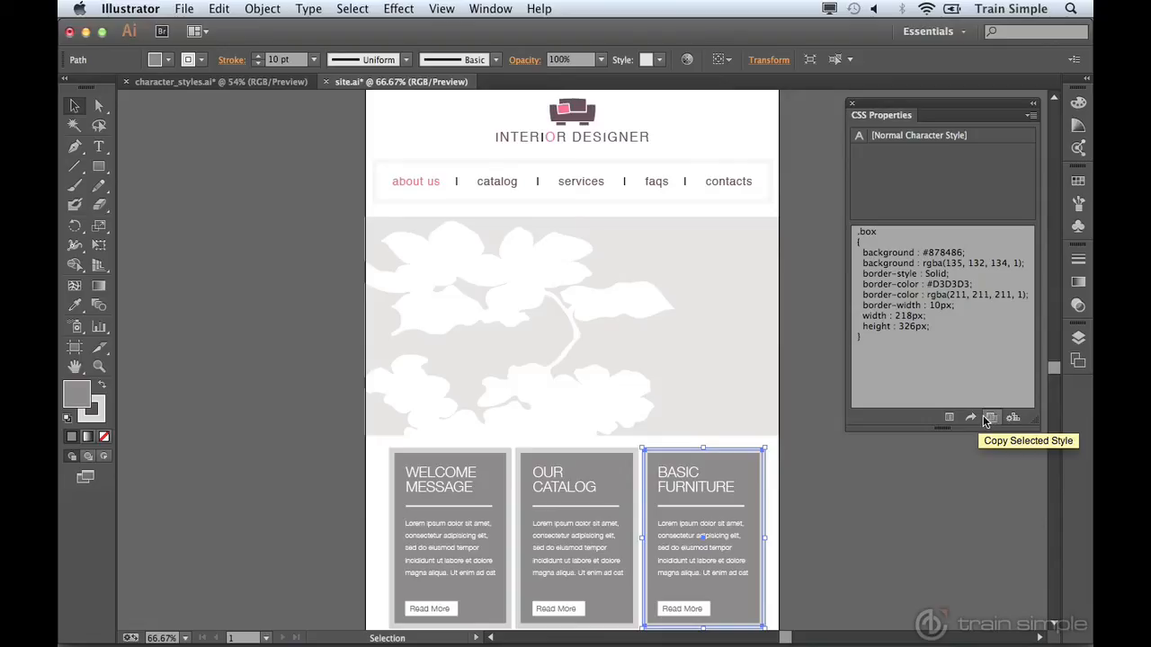
pyautogui.moveTo(903, 359); pyautogui.dragTo(842, 223)
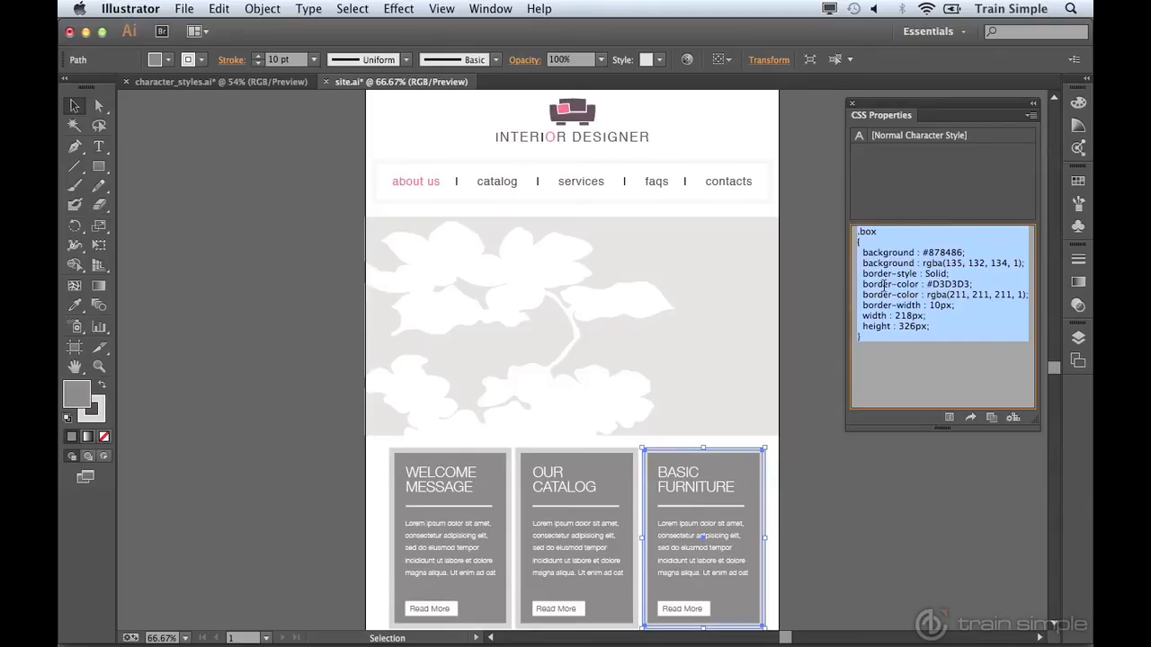
# Switch to Dreamweaver and paste the copied .box rule below the .GraphicStyle rule in index.html
pyautogui.press('super+Tab')
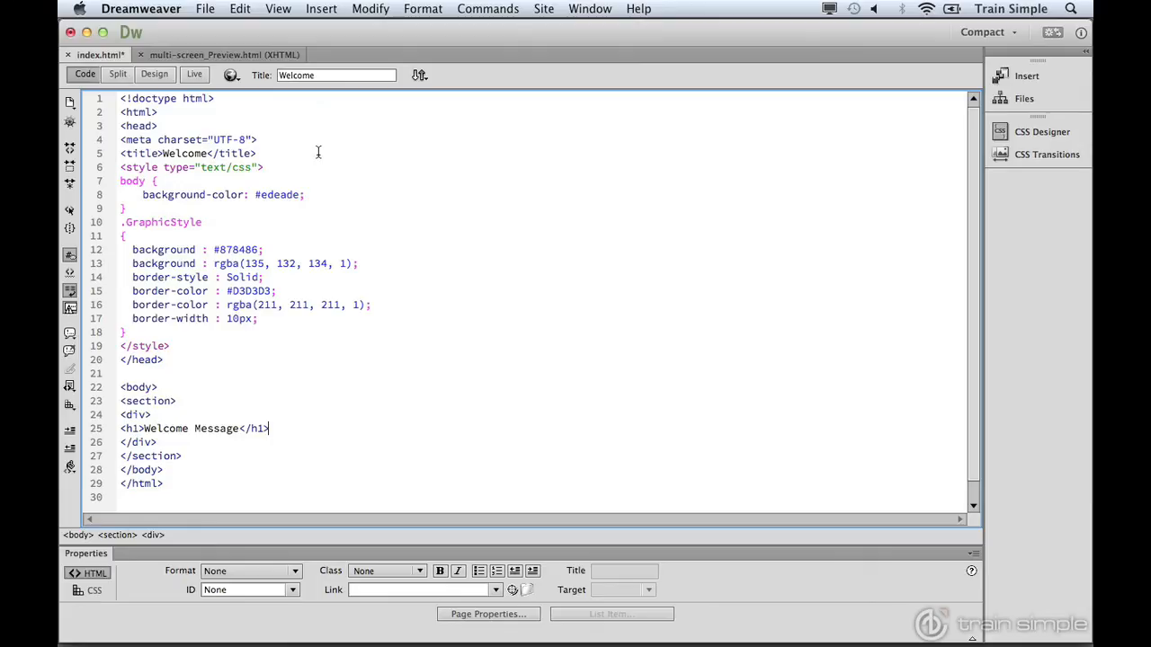
pyautogui.click(170, 57)
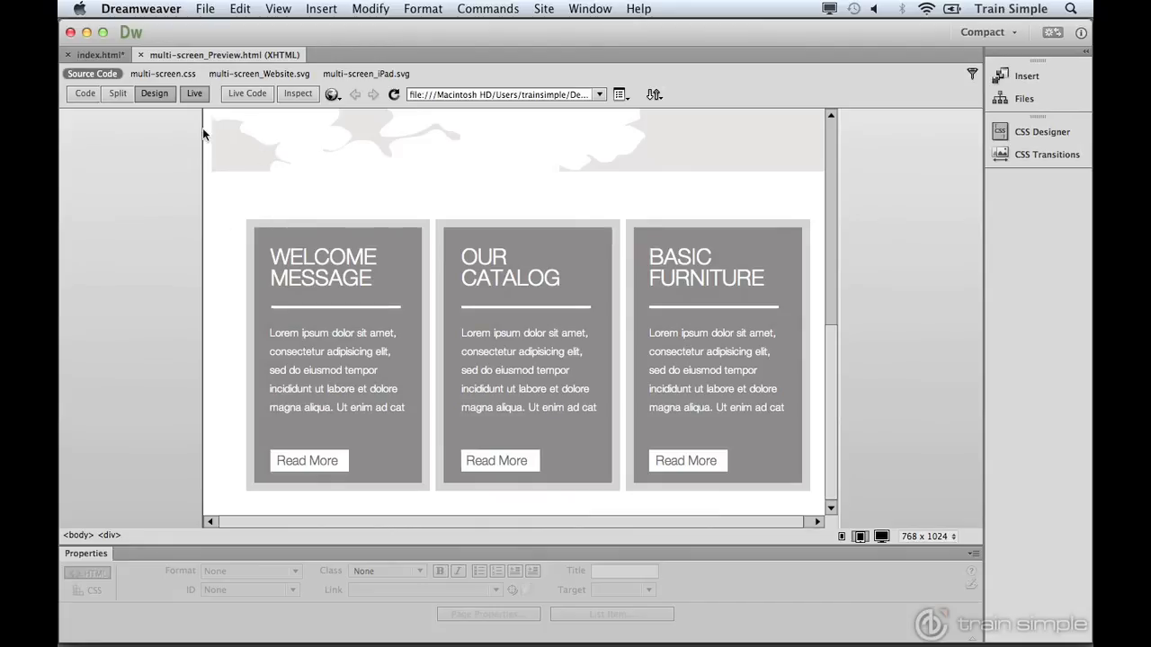
pyautogui.click(104, 55)
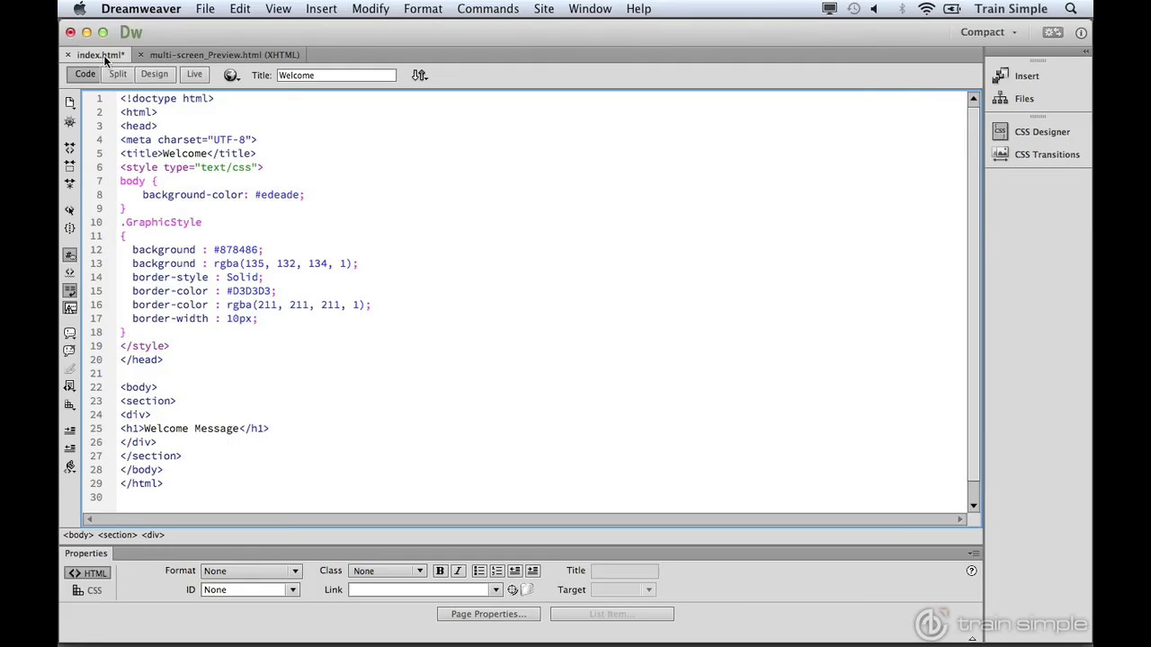
pyautogui.click(144, 331)
pyautogui.press('Return')
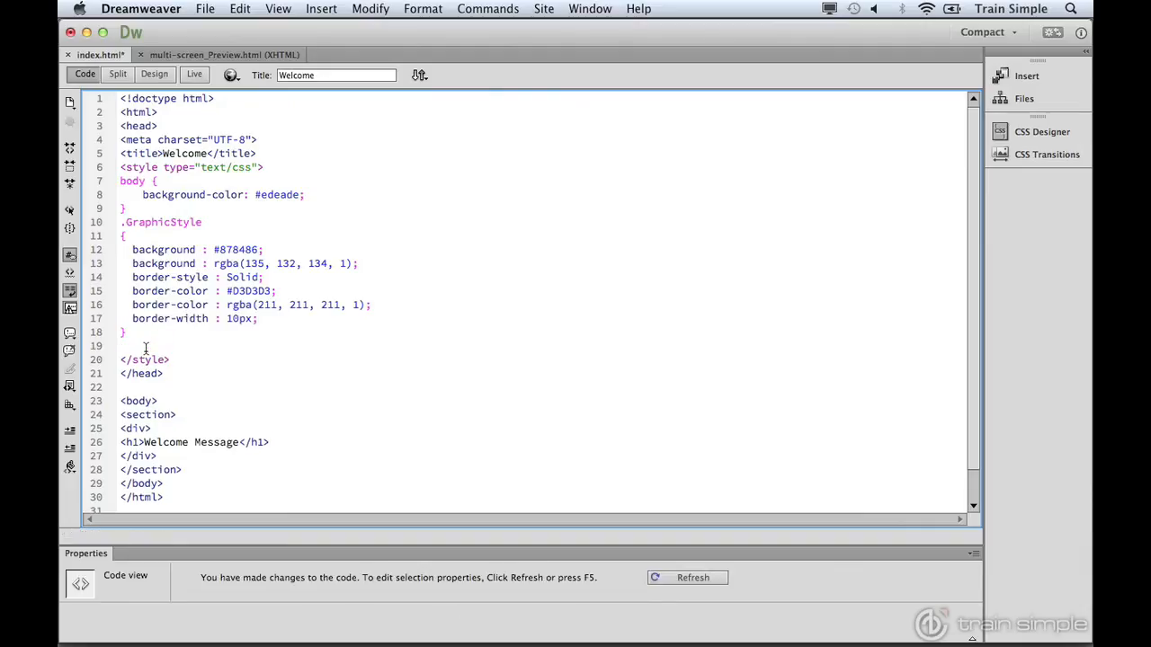
pyautogui.press('super+v')
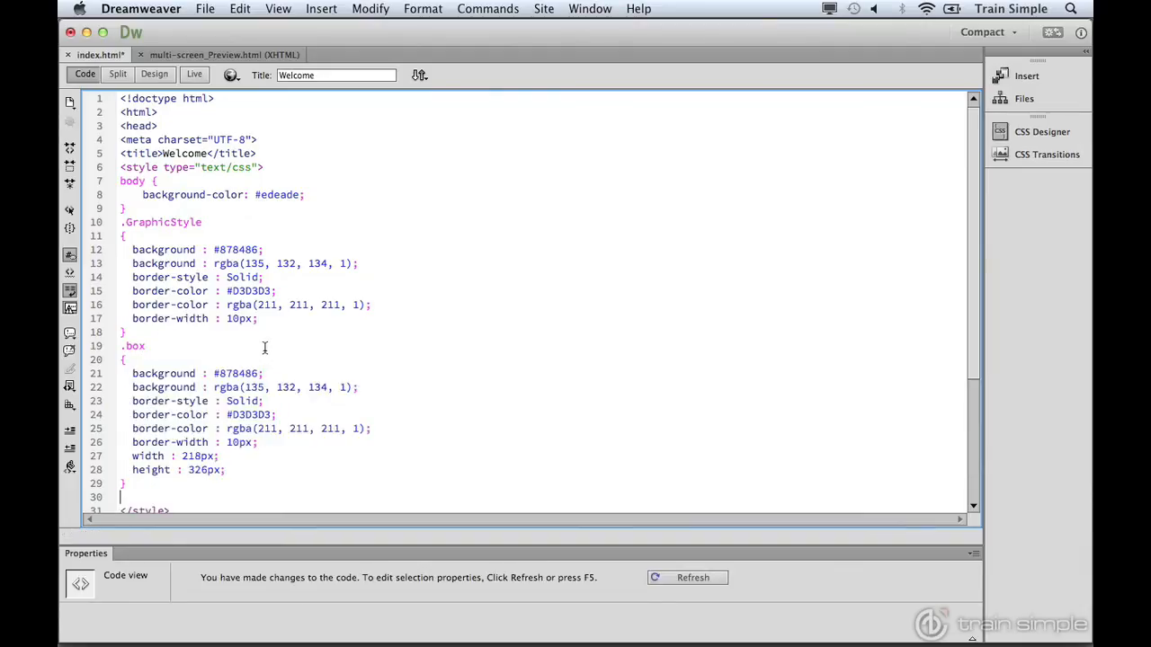
# Assign the class box to the div around Welcome Message, save index.html and view the page in Design view
pyautogui.scroll(-4, 265, 348)
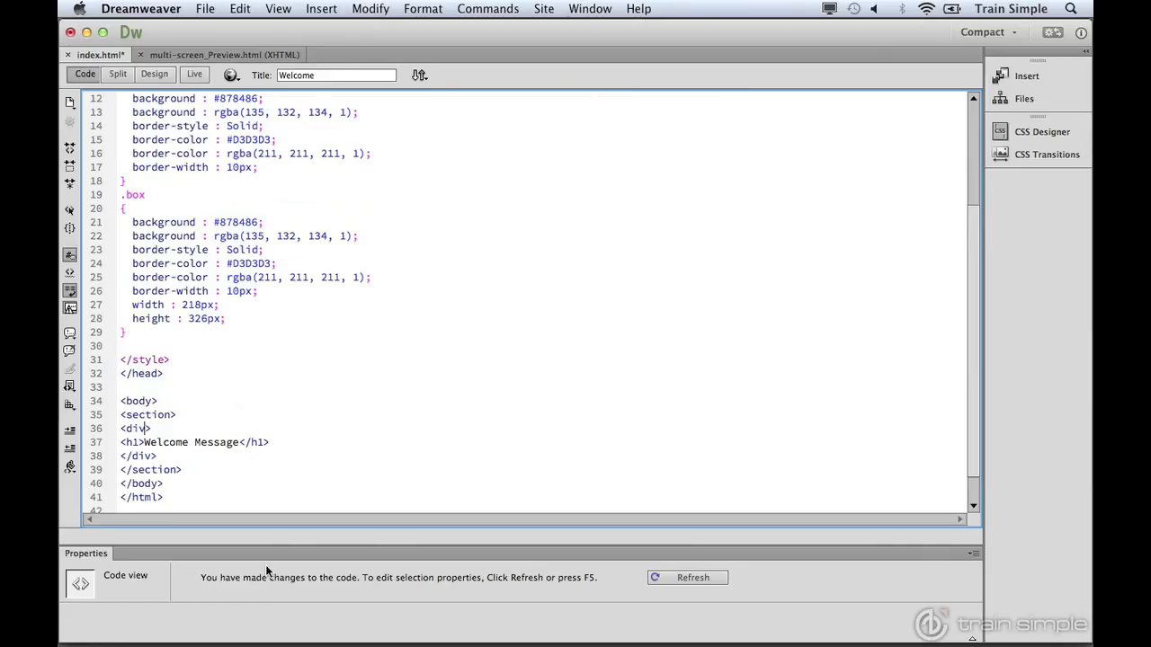
pyautogui.write('cl')
pyautogui.press('Return')
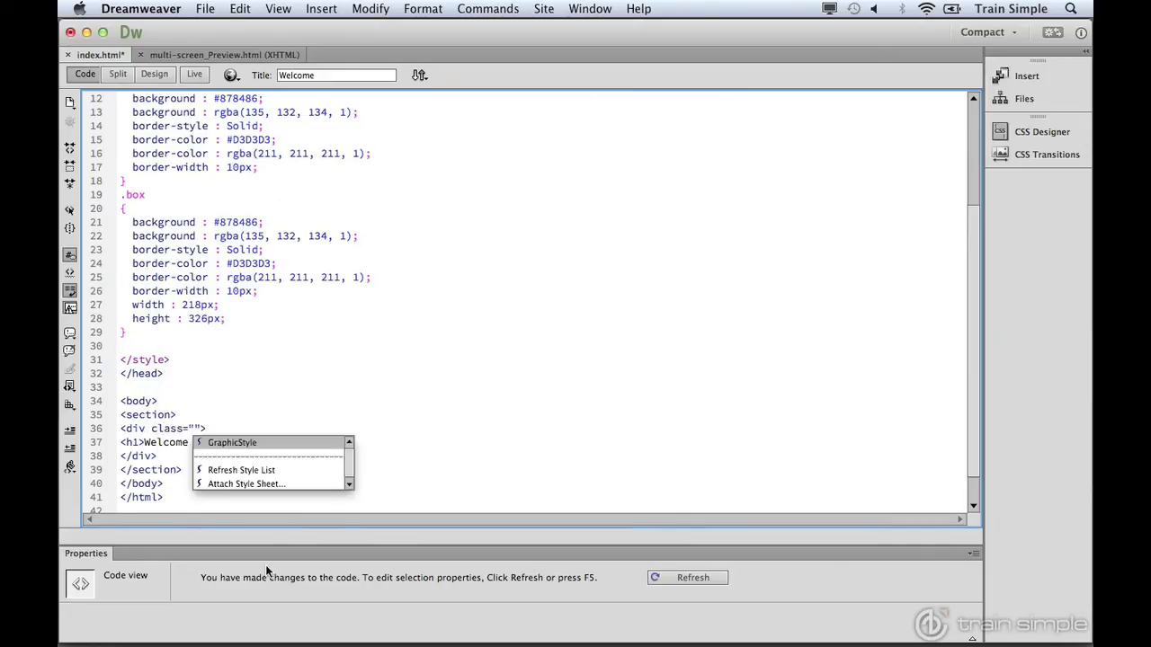
pyautogui.write('b')
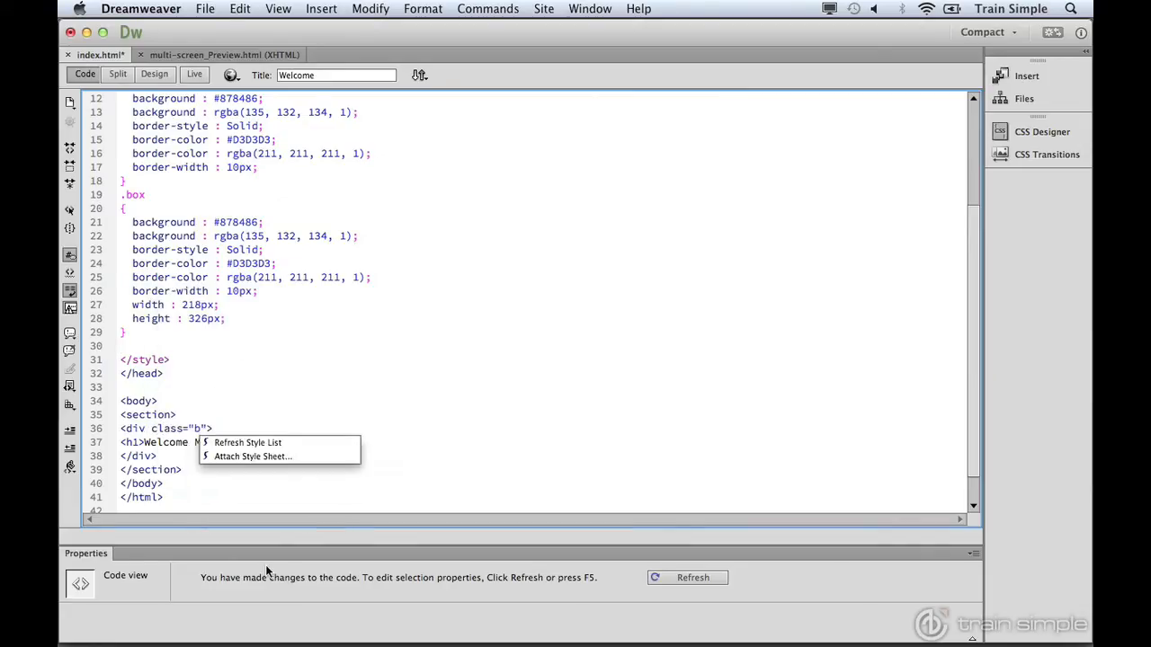
pyautogui.write('ox')
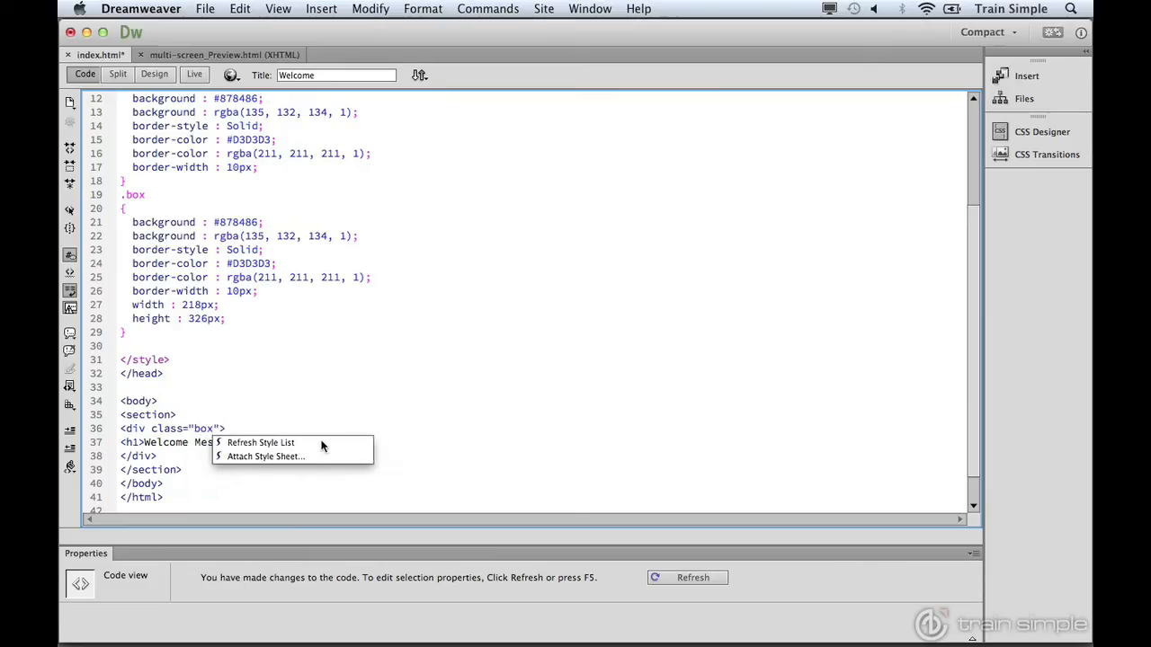
pyautogui.hotkey('ctrl', 's')
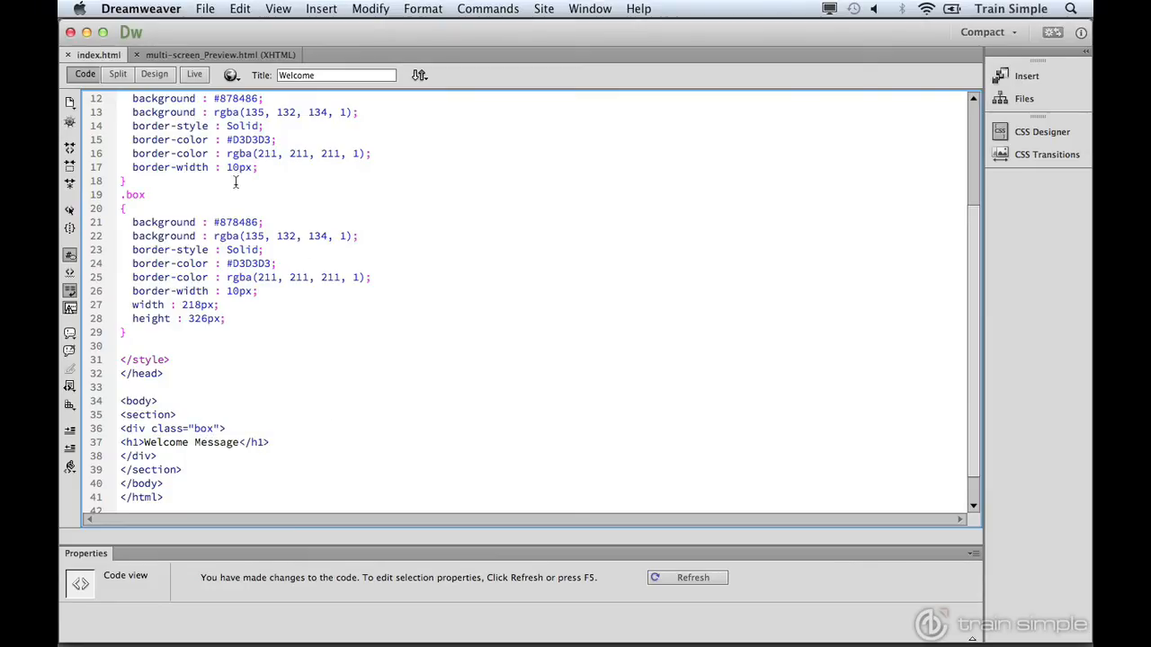
pyautogui.click(158, 74)
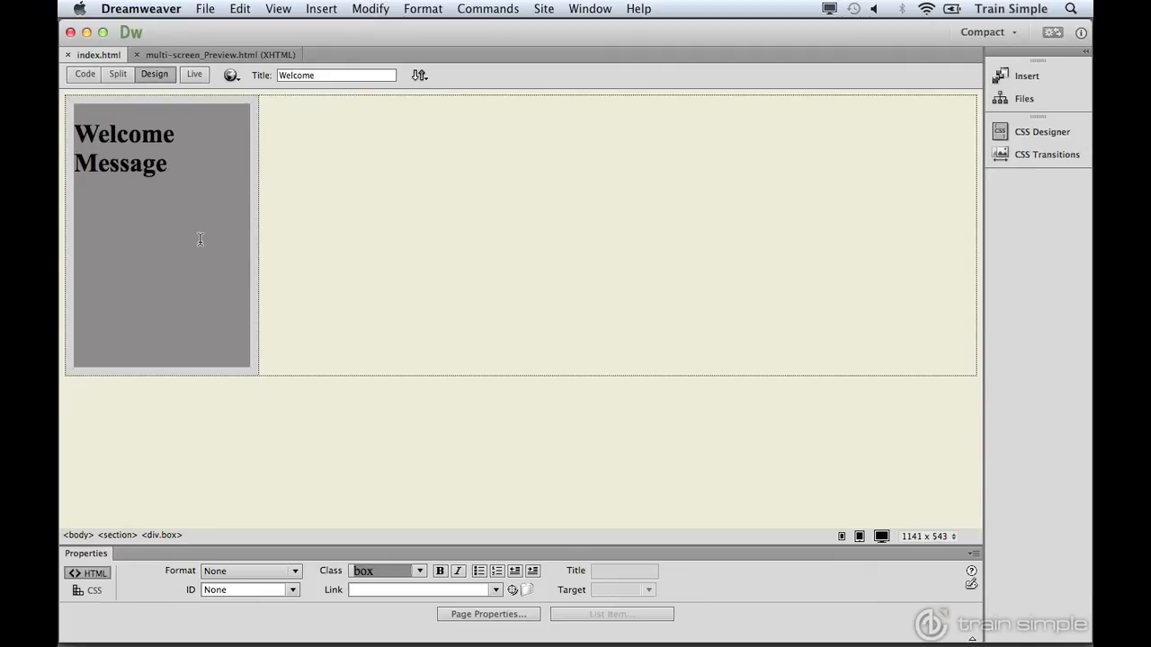
# Switch to Illustrator, bring up character_styles.ai and show its character styles beside the CSS properties
pyautogui.press('super+Tab')
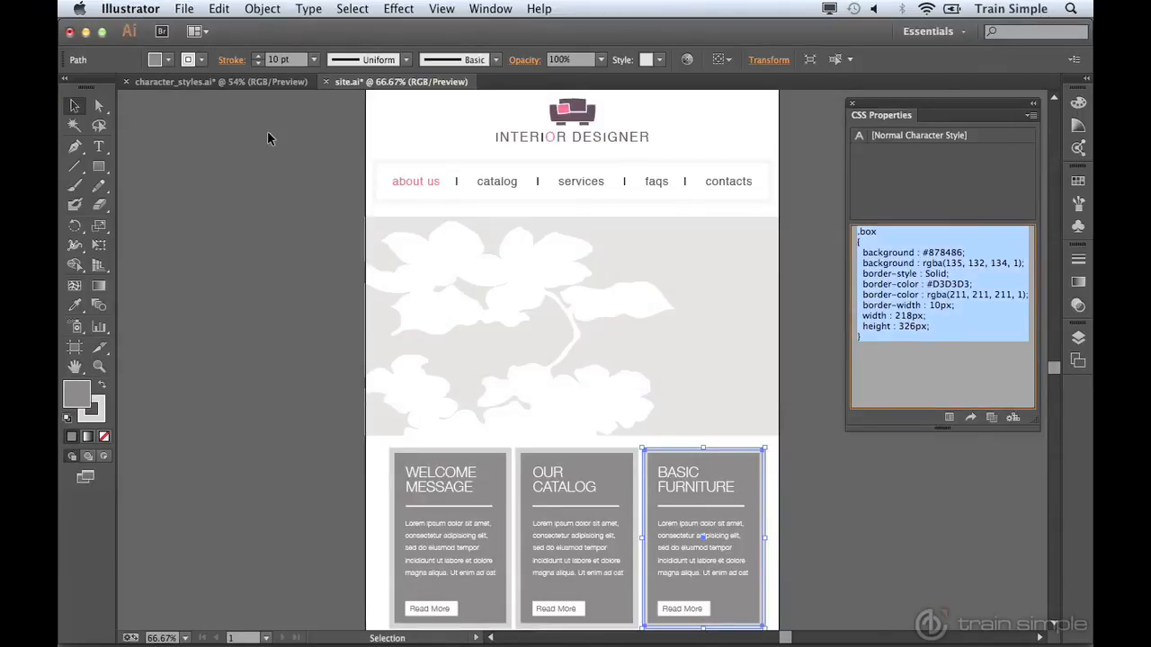
pyautogui.click(203, 82)
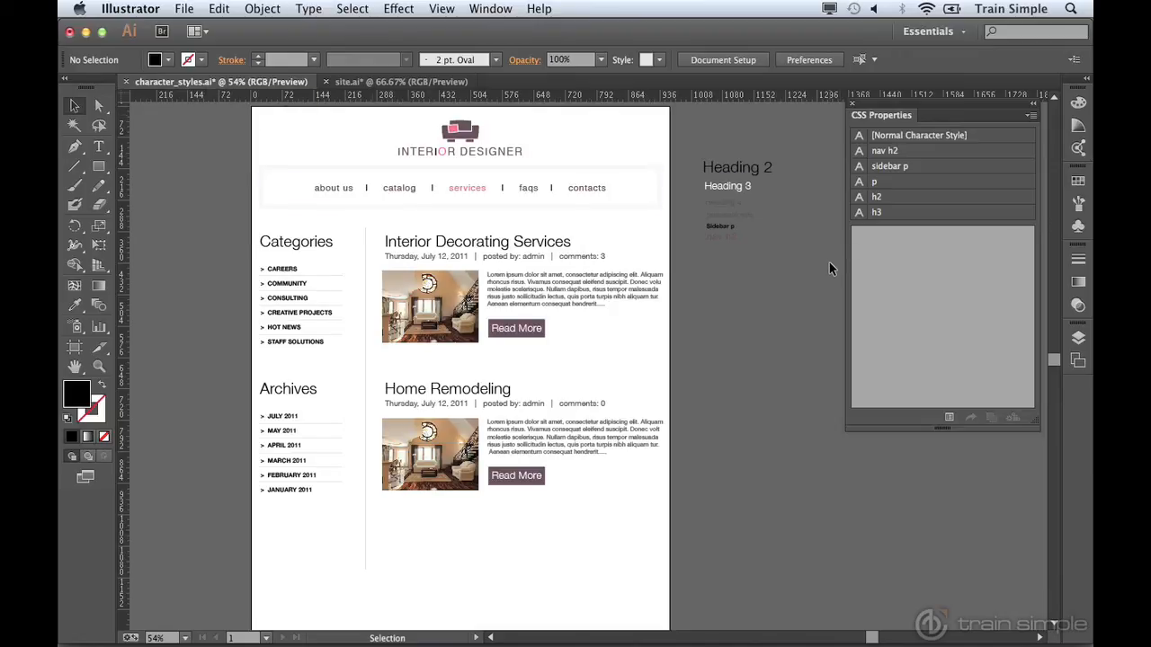
pyautogui.click(496, 11)
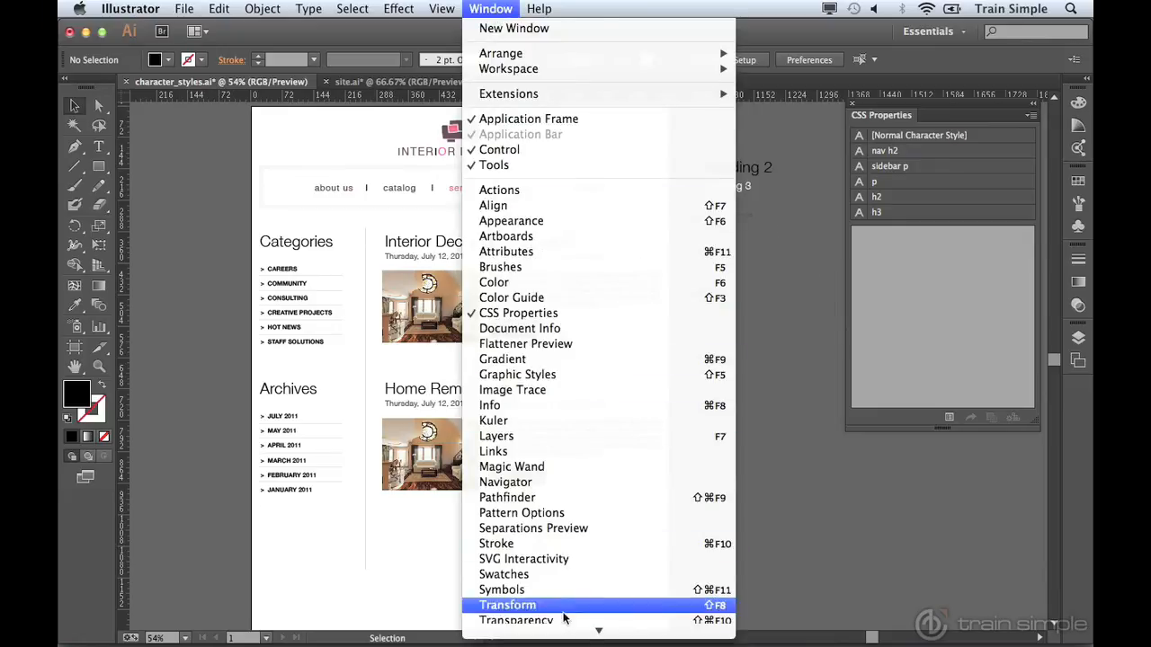
pyautogui.scroll(-5, 562, 598)
pyautogui.moveTo(578, 503)
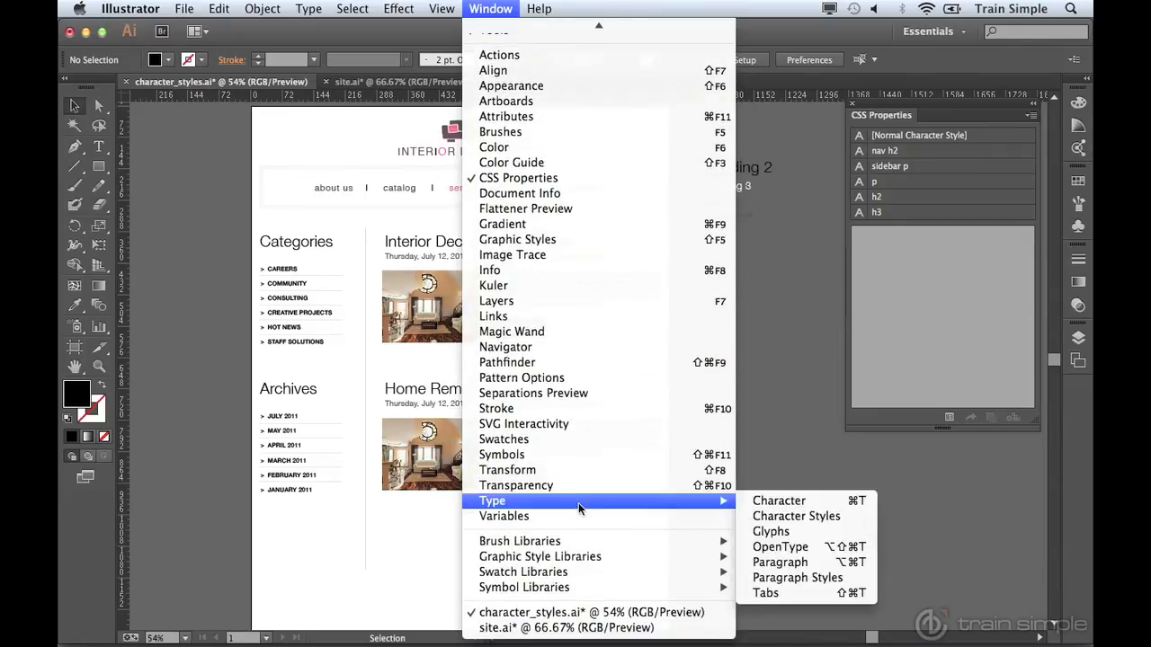
pyautogui.click(769, 517)
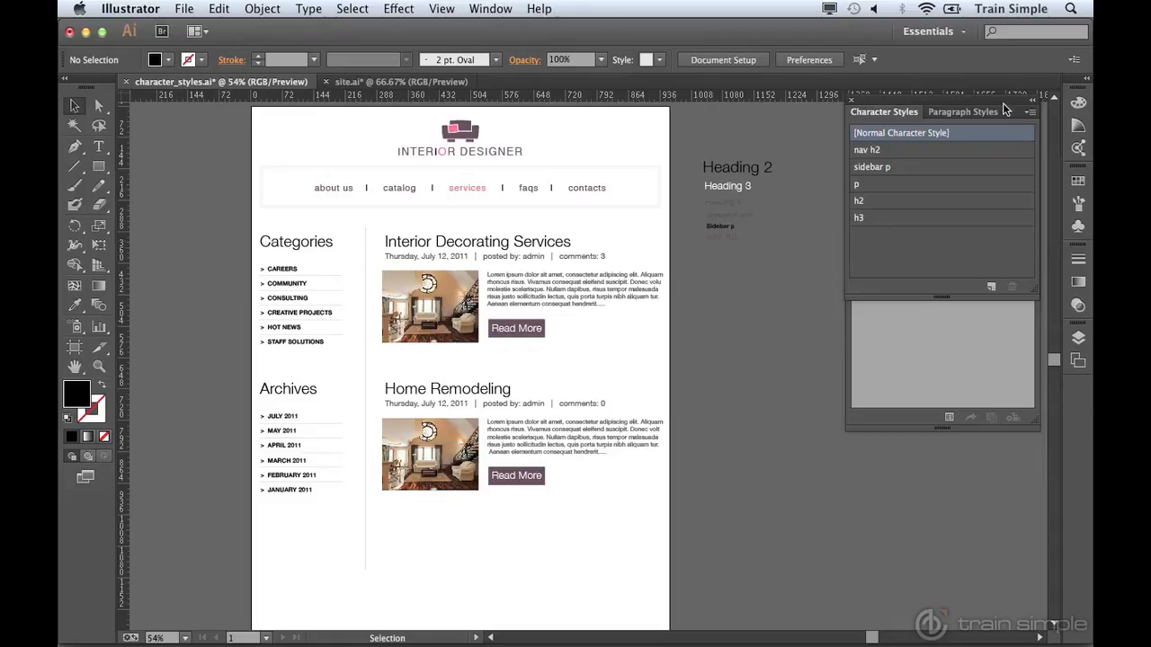
pyautogui.moveTo(998, 106); pyautogui.dragTo(803, 354)
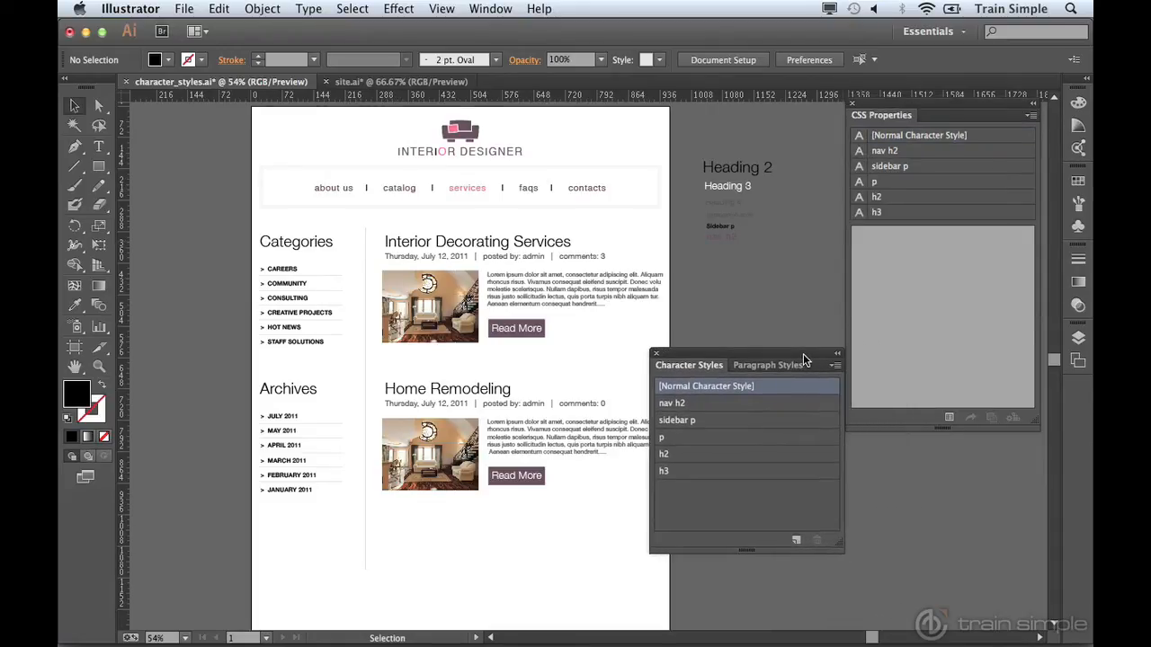
# Copy the complete CSS code of the h2 character style
pyautogui.click(937, 199)
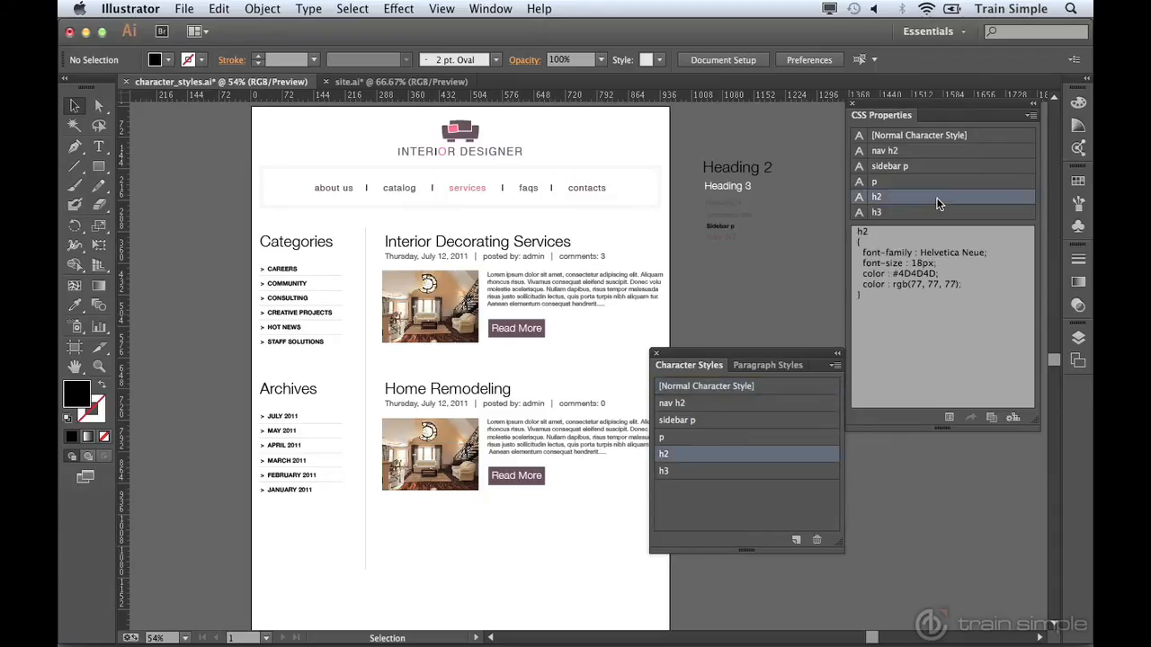
pyautogui.moveTo(894, 303); pyautogui.dragTo(856, 234)
pyautogui.press('super+c')
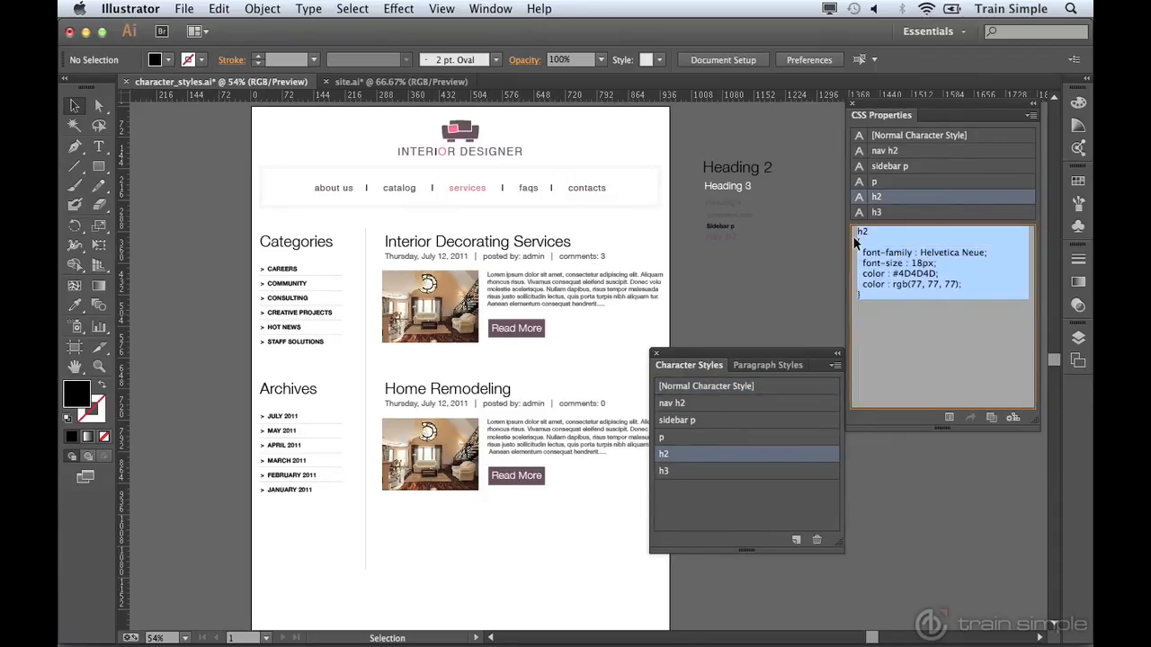
# Switch to Dreamweaver and paste the h2 rule below the .box rule in the code of index.html
pyautogui.press('super+Tab')
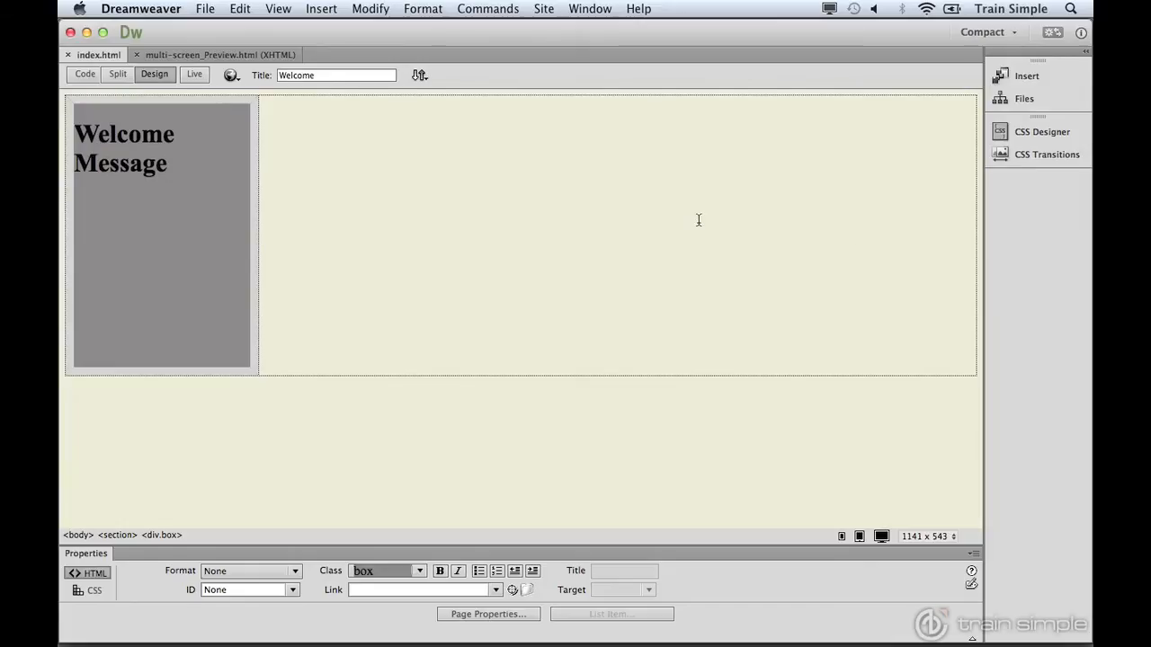
pyautogui.click(85, 73)
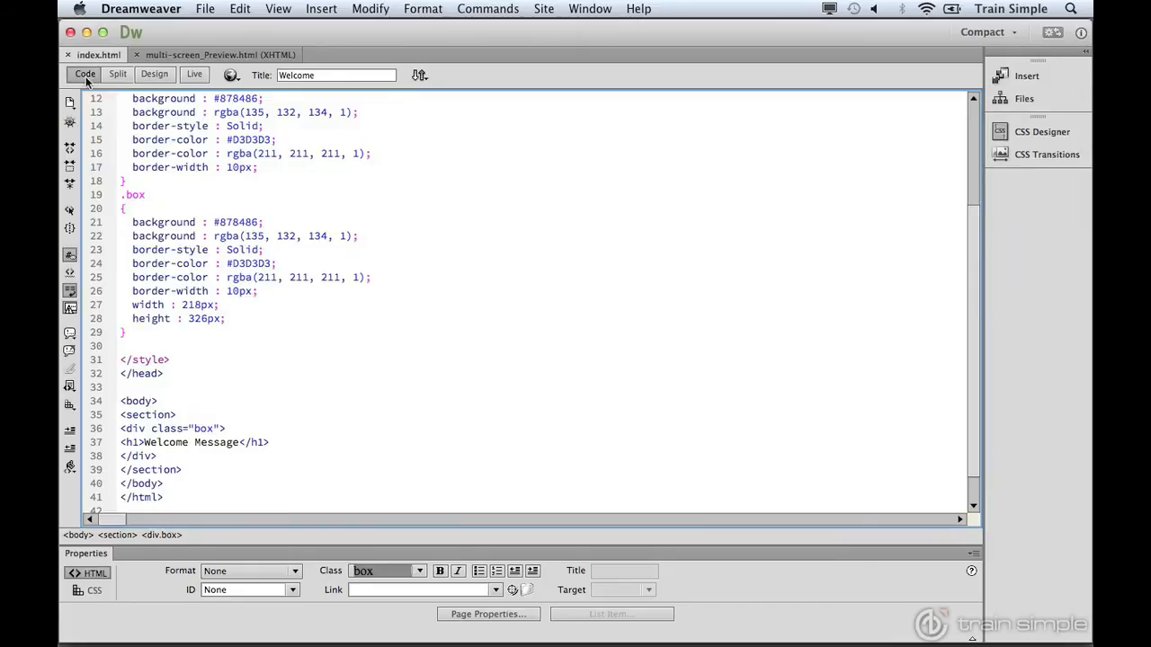
pyautogui.click(158, 364)
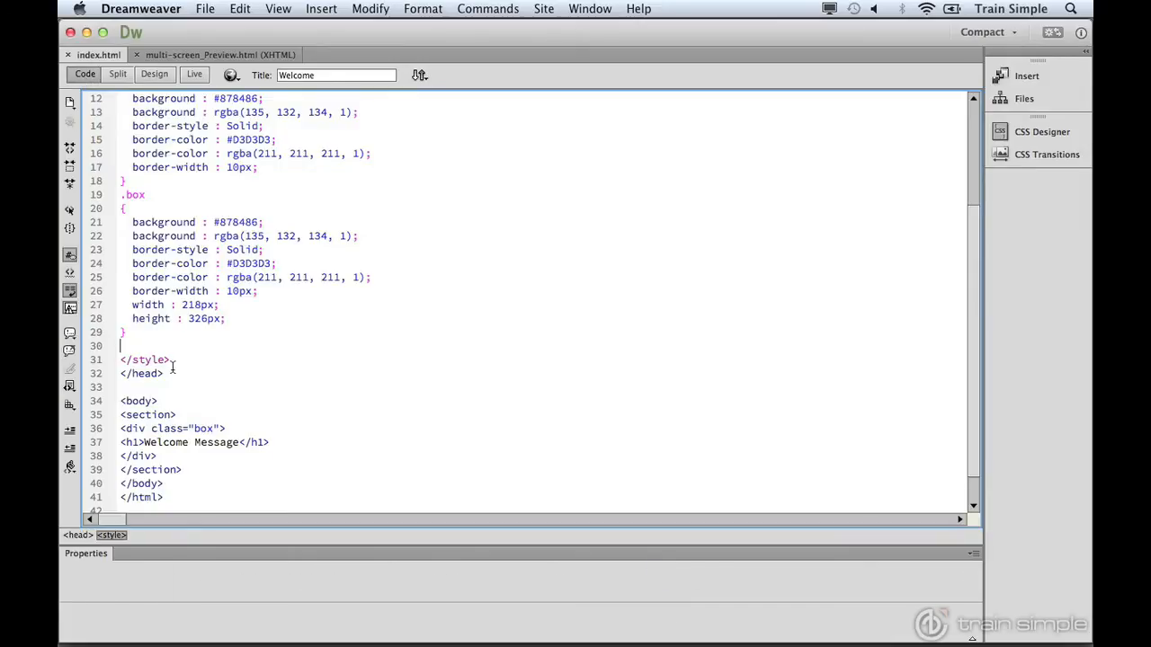
pyautogui.press('Return')
pyautogui.press('super+v')
pyautogui.scroll(-5, 268, 245)
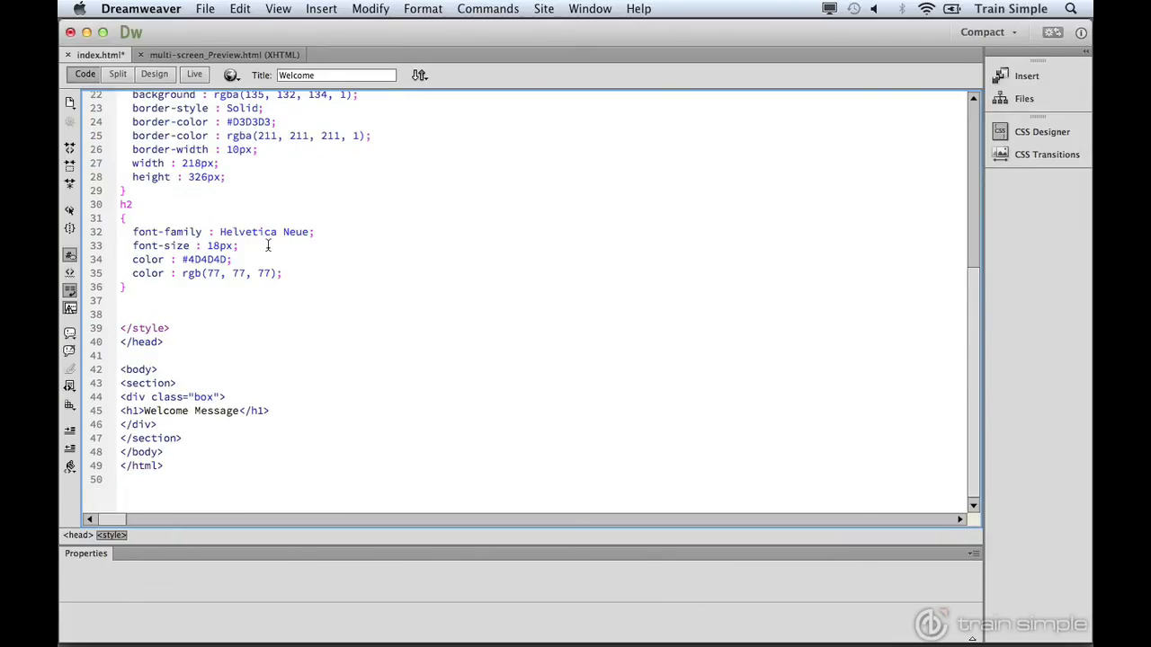
# Change the opening and closing tags of the Welcome Message heading from h1 to h2 and display the page in Design view
pyautogui.click(137, 410)
pyautogui.press('BackSpace')
pyautogui.write('2')
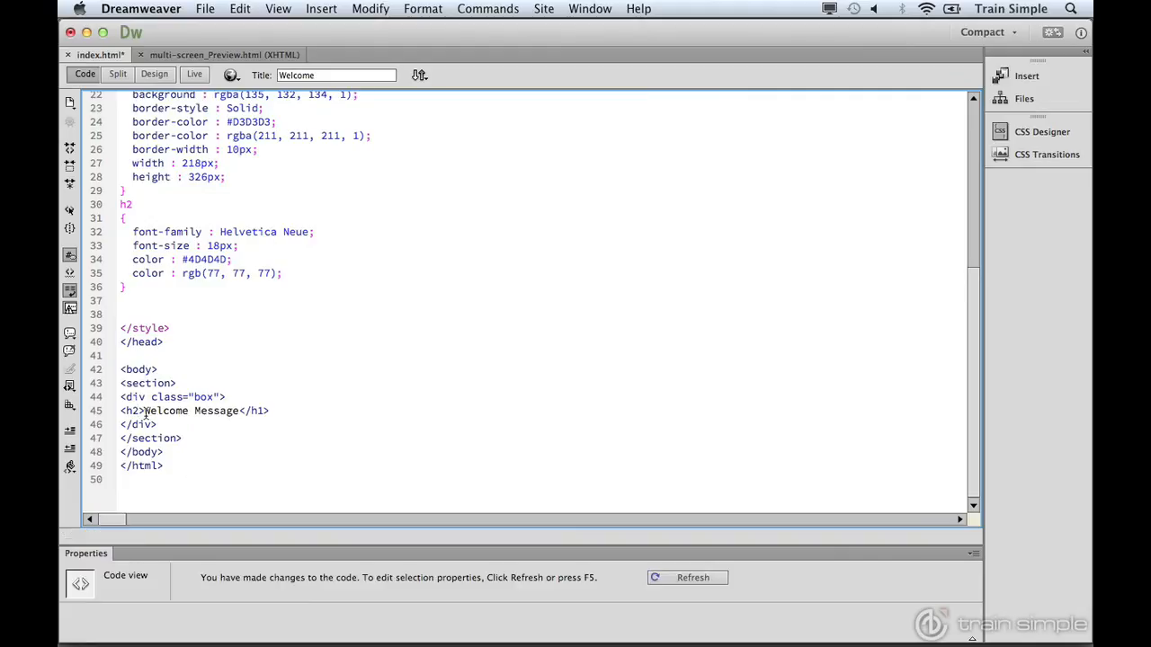
pyautogui.click(262, 410)
pyautogui.press('BackSpace')
pyautogui.write('2')
pyautogui.click(155, 75)
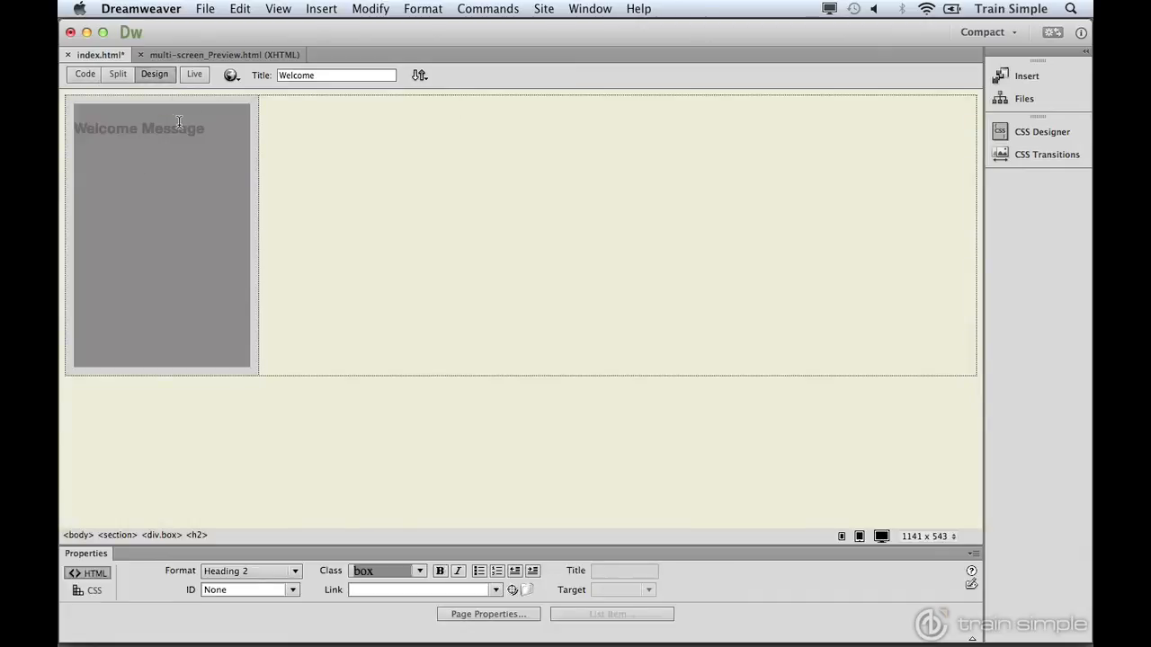
# Switch to Illustrator and view the dialog for exporting all CSS of character_styles.ai, closing it without saving
pyautogui.press('super+Tab')
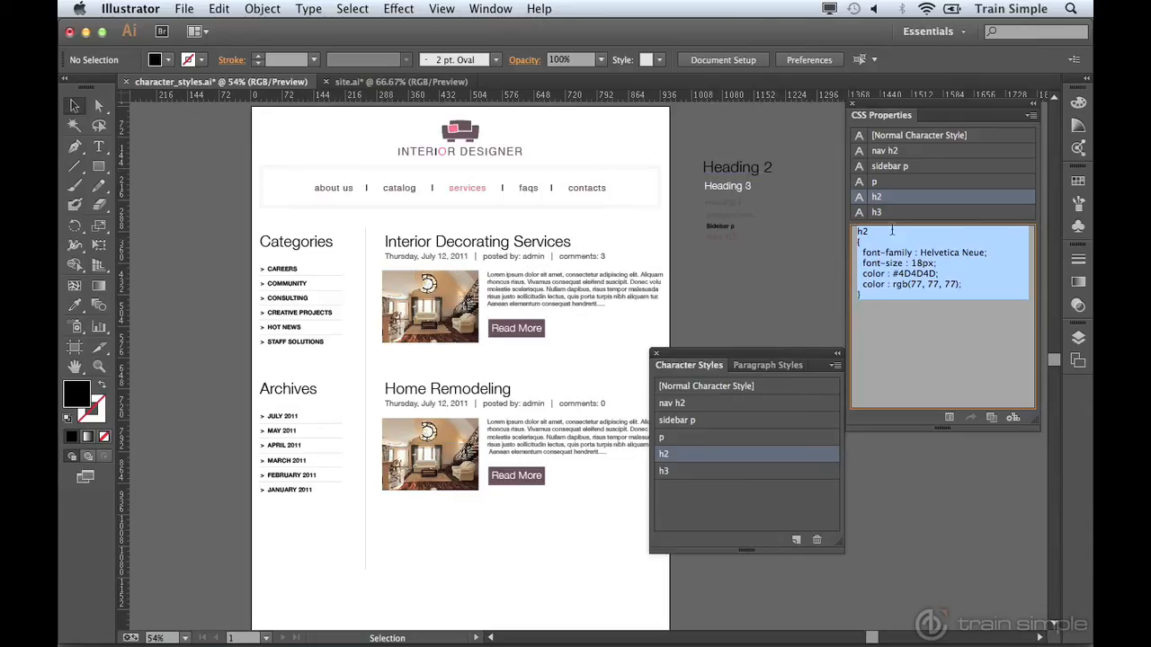
pyautogui.click(919, 338)
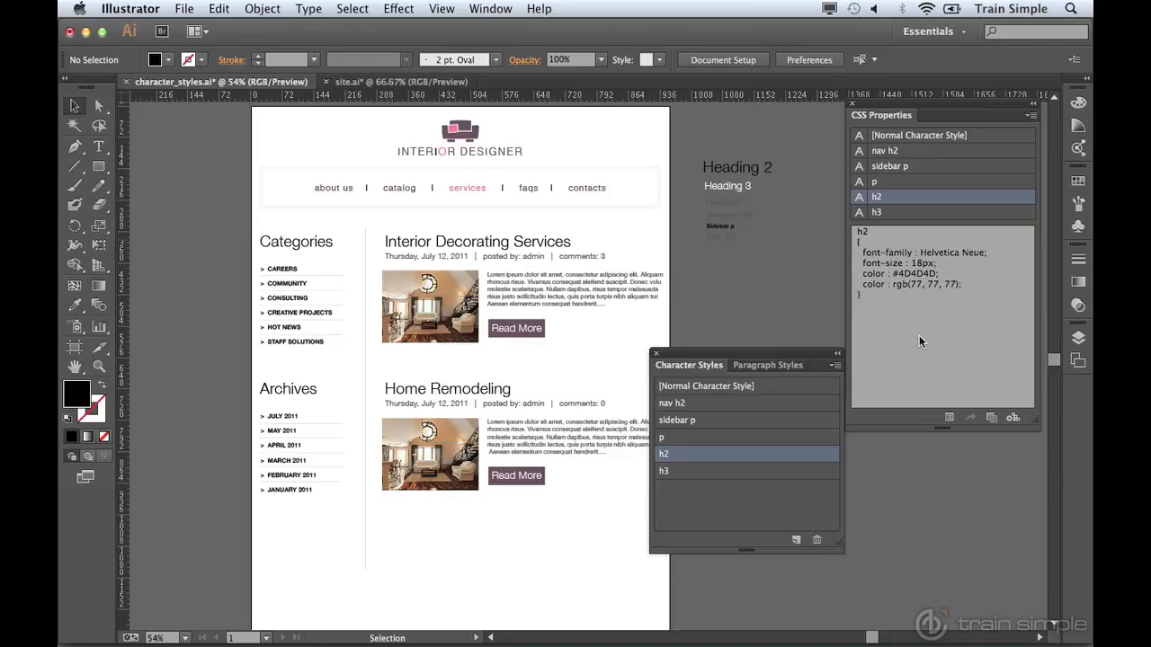
pyautogui.click(1032, 116)
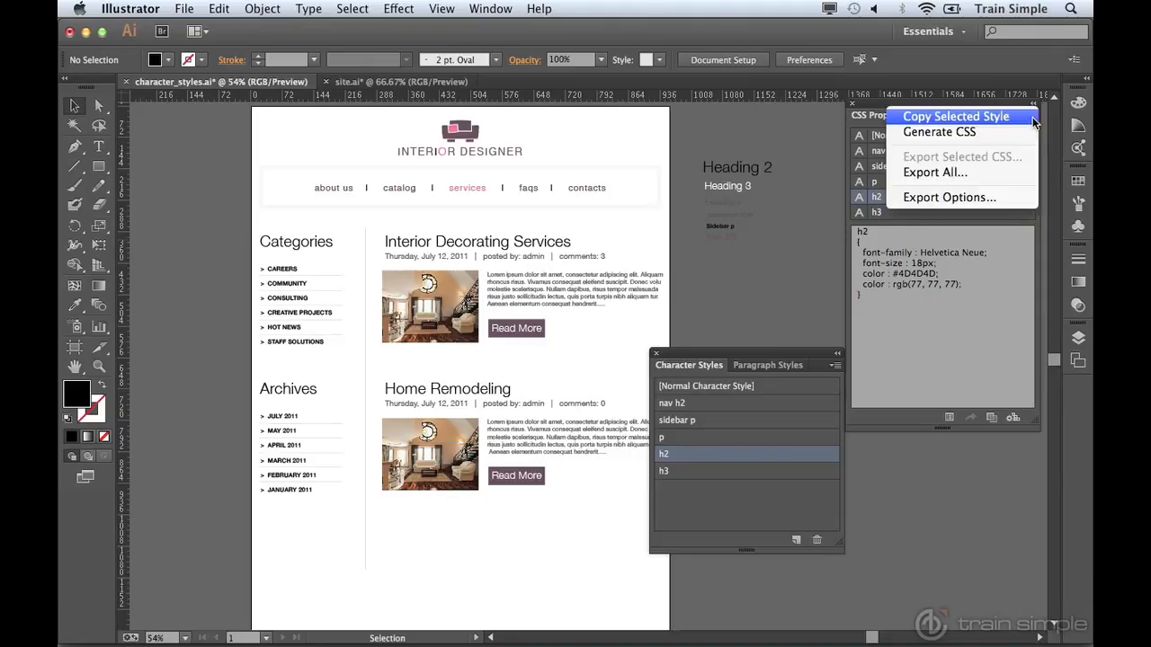
pyautogui.click(998, 175)
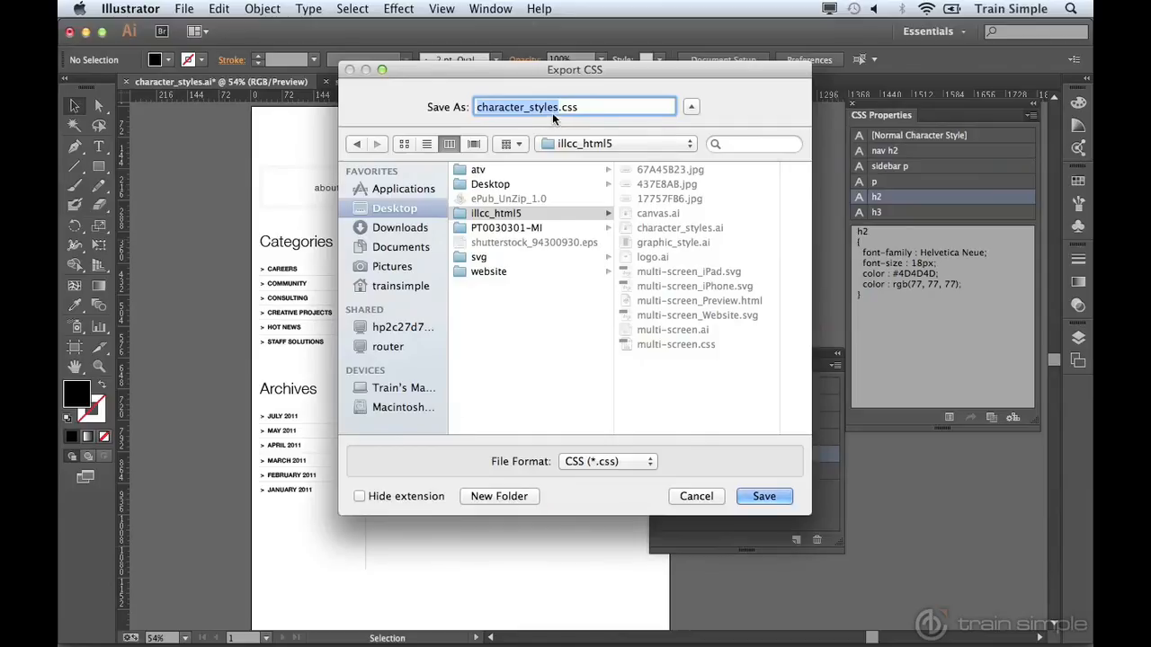
pyautogui.click(698, 495)
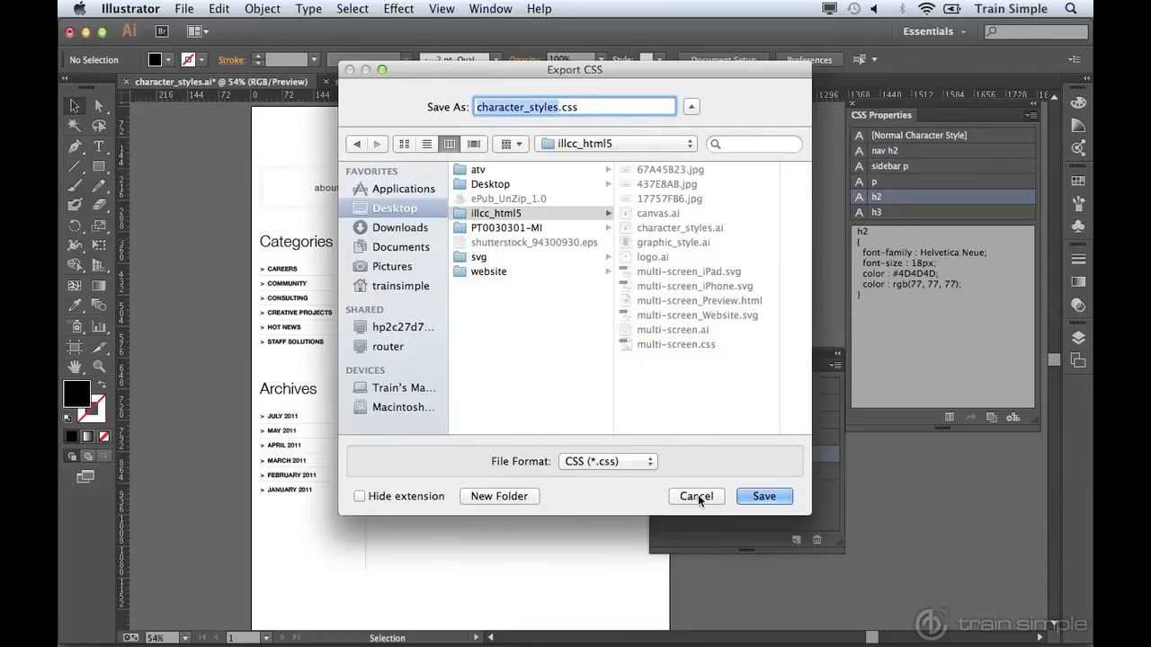